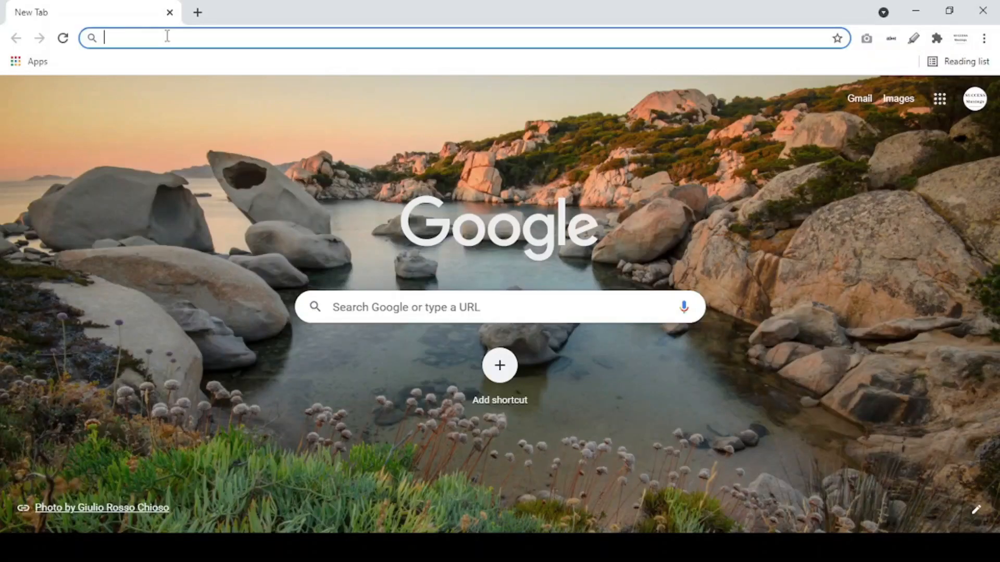
{"action": "type", "text": "resume.com"}
Start a new resume on Resume.com with Data Analyst as the target job title.
{"action": "key", "text": "Return"}
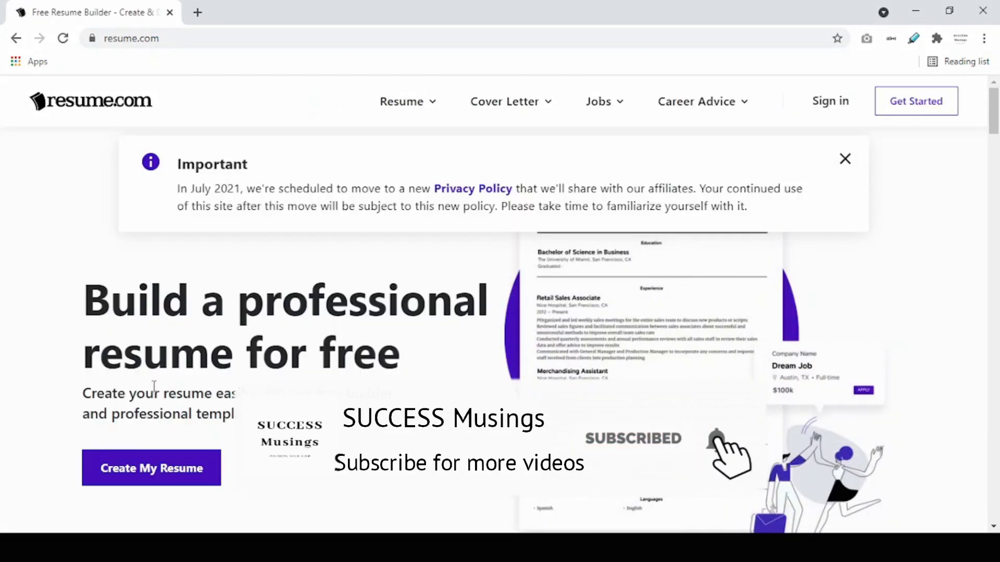
{"action": "left_click", "coordinate": [131, 472]}
{"action": "type", "text": "Datana"}
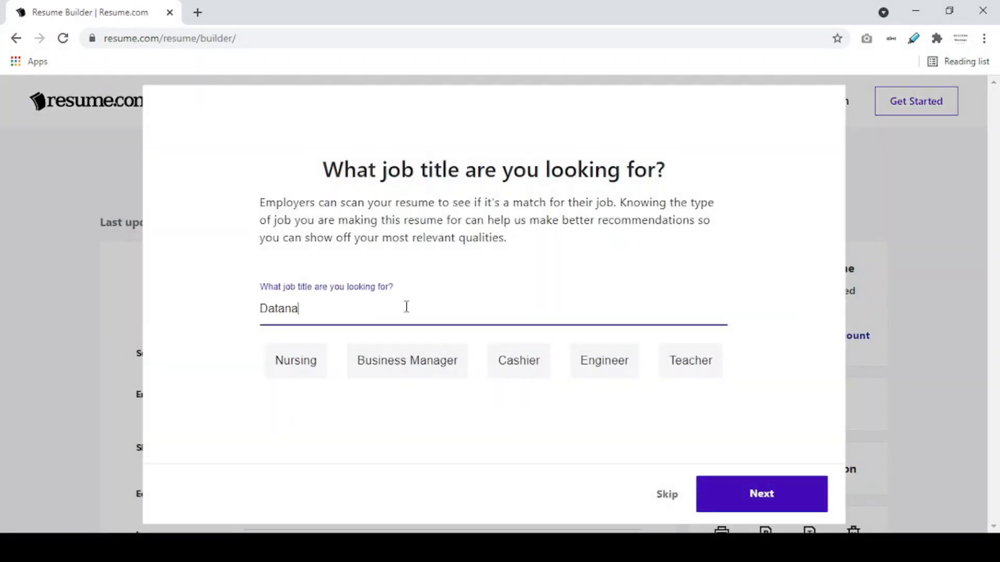
{"action": "key", "text": "BackSpace"}
{"action": "key", "text": "BackSpace"}
{"action": "type", "text": "Analy"}
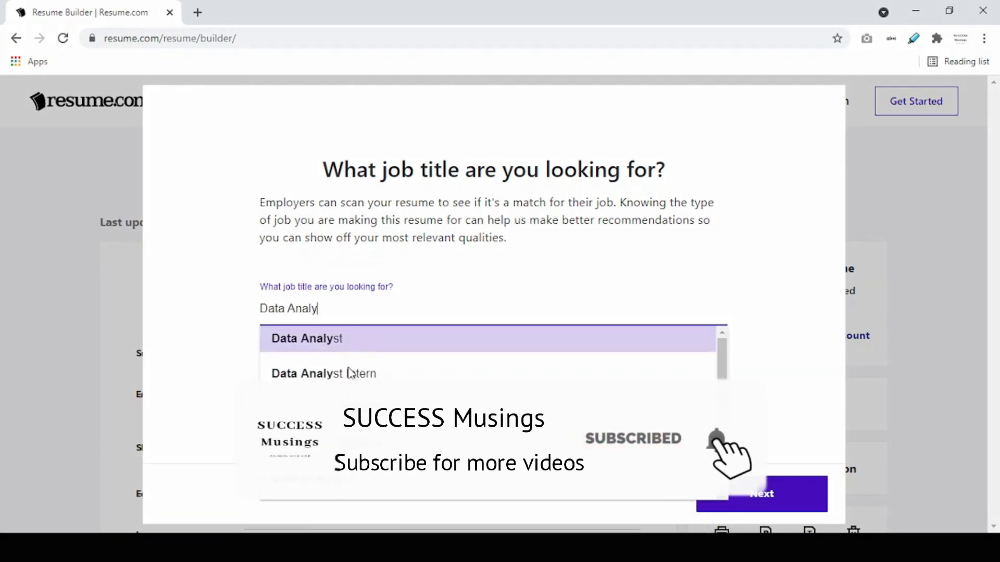
{"action": "left_click", "coordinate": [393, 342]}
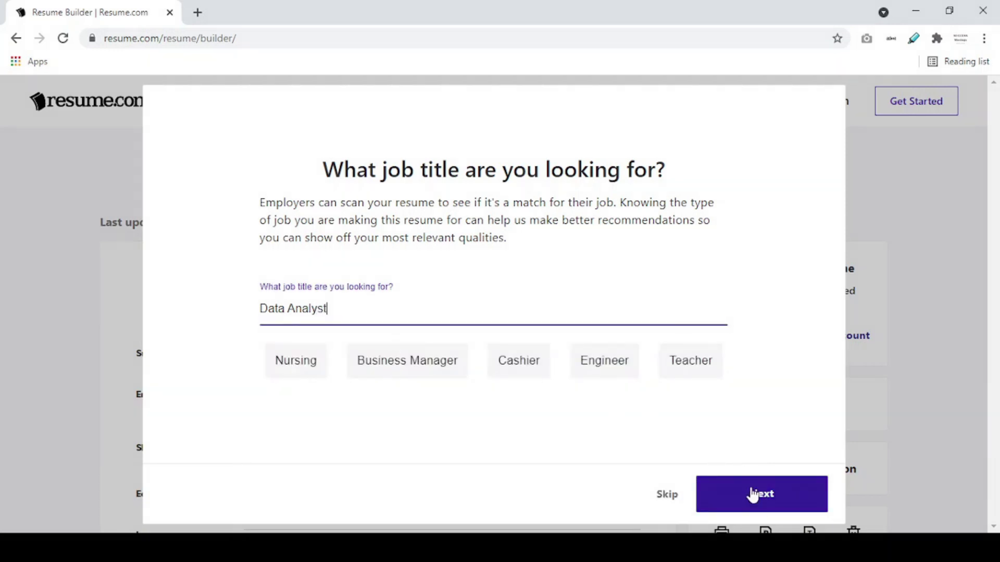
Confirm the Data Analyst job title and continue to the template gallery.
{"action": "left_click", "coordinate": [751, 494]}
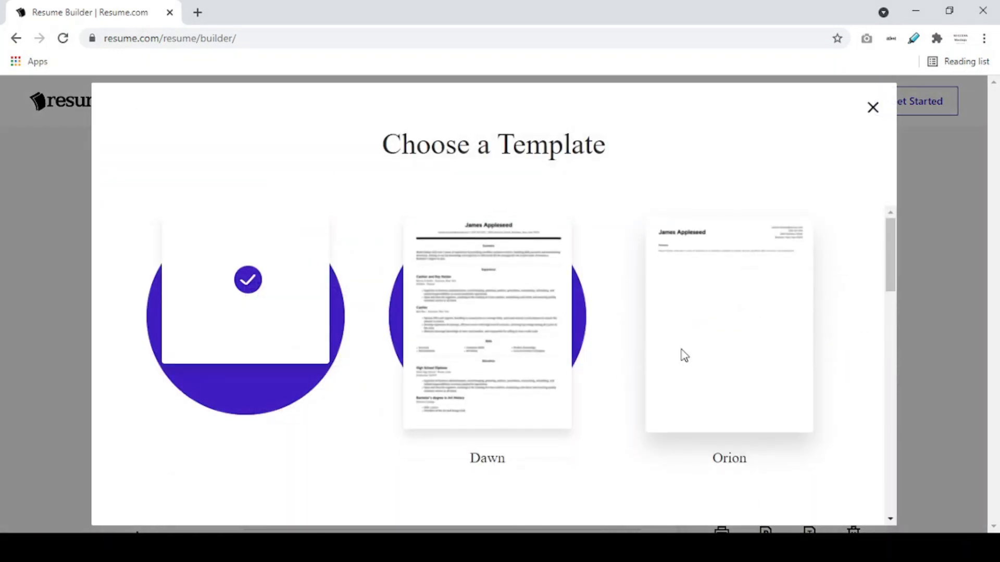
{"action": "scroll", "coordinate": [714, 387], "scroll_direction": "down", "scroll_amount": 1}
{"action": "scroll", "coordinate": [714, 386], "scroll_direction": "down", "scroll_amount": 3}
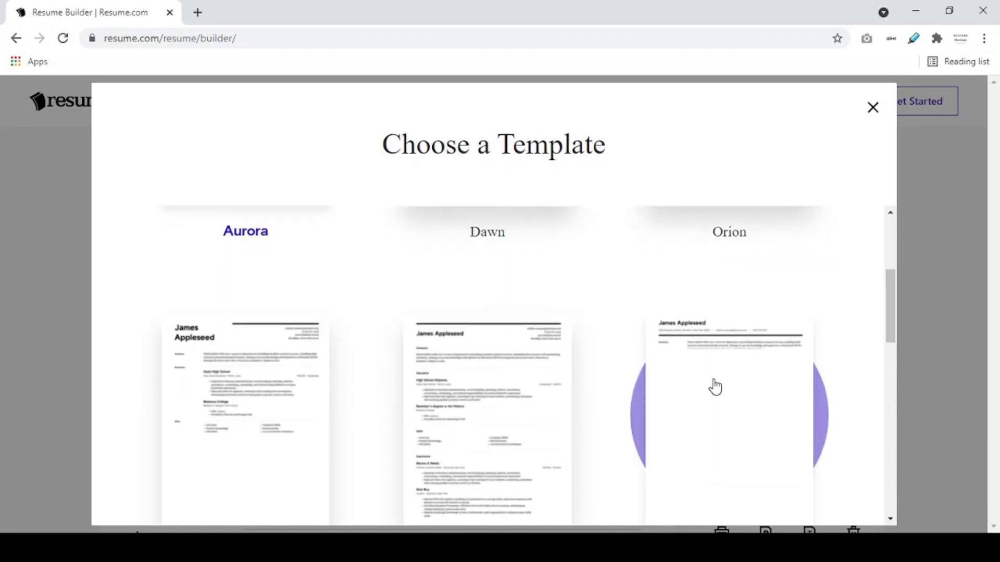
{"action": "scroll", "coordinate": [715, 387], "scroll_direction": "down", "scroll_amount": 2}
{"action": "scroll", "coordinate": [714, 387], "scroll_direction": "down", "scroll_amount": 2}
{"action": "scroll", "coordinate": [715, 386], "scroll_direction": "up", "scroll_amount": 5}
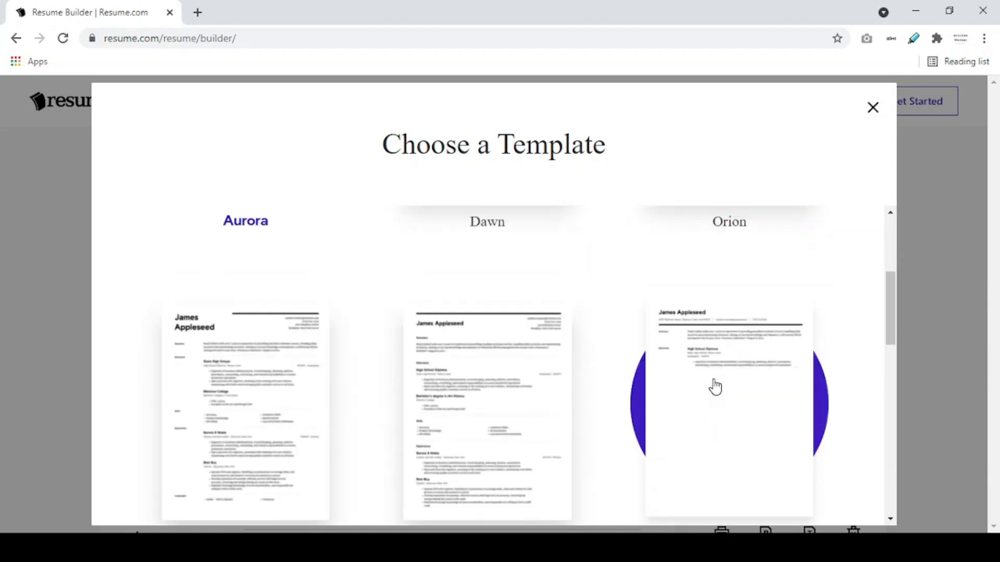
{"action": "scroll", "coordinate": [715, 386], "scroll_direction": "up", "scroll_amount": 1}
{"action": "scroll", "coordinate": [715, 386], "scroll_direction": "up", "scroll_amount": 2}
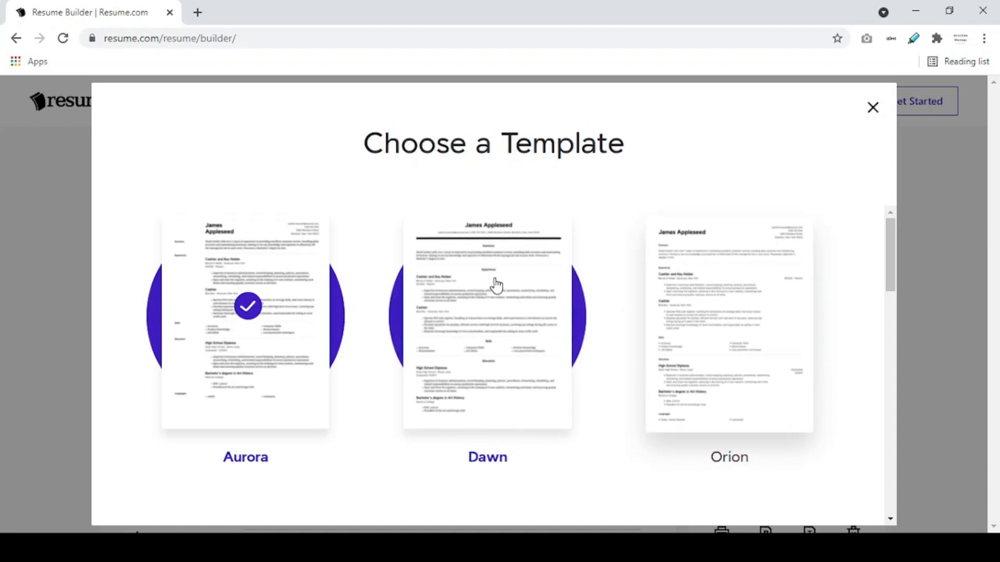
{"action": "scroll", "coordinate": [496, 286], "scroll_direction": "down", "scroll_amount": 2}
{"action": "scroll", "coordinate": [495, 287], "scroll_direction": "down", "scroll_amount": 5}
{"action": "scroll", "coordinate": [495, 286], "scroll_direction": "down", "scroll_amount": 2}
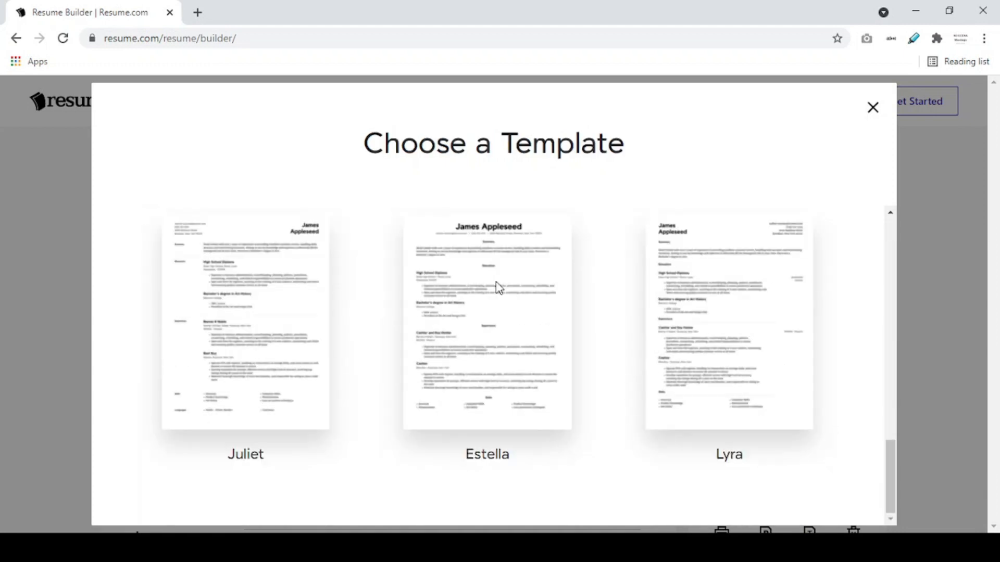
{"action": "scroll", "coordinate": [460, 324], "scroll_direction": "up", "scroll_amount": 1}
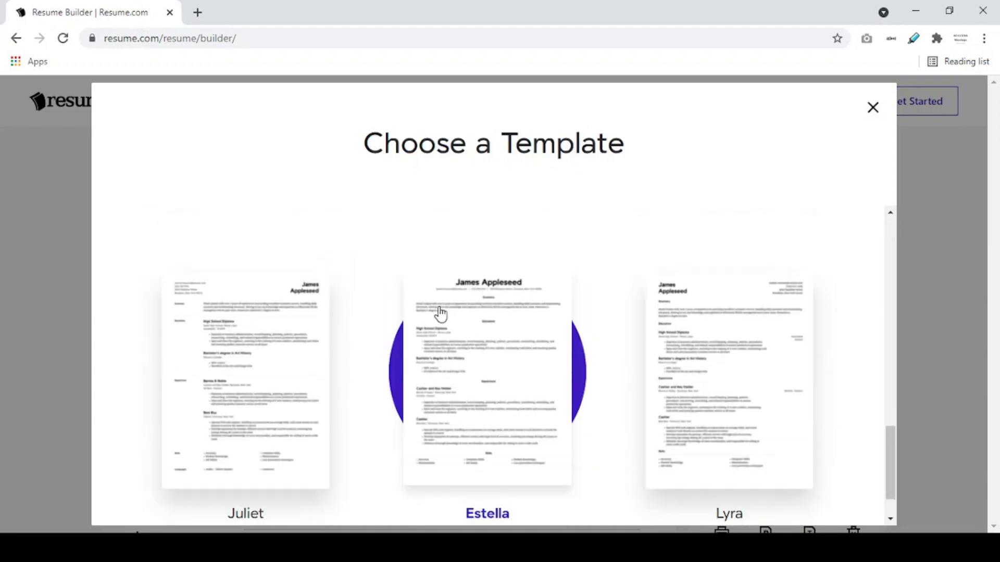
{"action": "scroll", "coordinate": [440, 313], "scroll_direction": "up", "scroll_amount": 4}
{"action": "scroll", "coordinate": [440, 312], "scroll_direction": "up", "scroll_amount": 4}
{"action": "scroll", "coordinate": [468, 267], "scroll_direction": "up", "scroll_amount": 1}
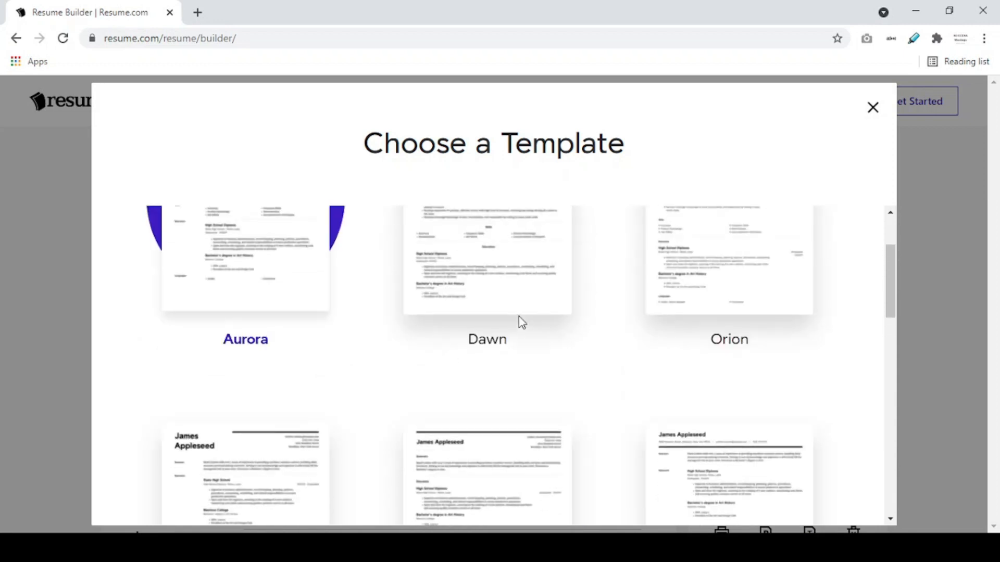
{"action": "scroll", "coordinate": [520, 322], "scroll_direction": "up", "scroll_amount": 2}
Create the Data Analyst resume with the Dawn template and review the general resume tips.
{"action": "left_click", "coordinate": [474, 289]}
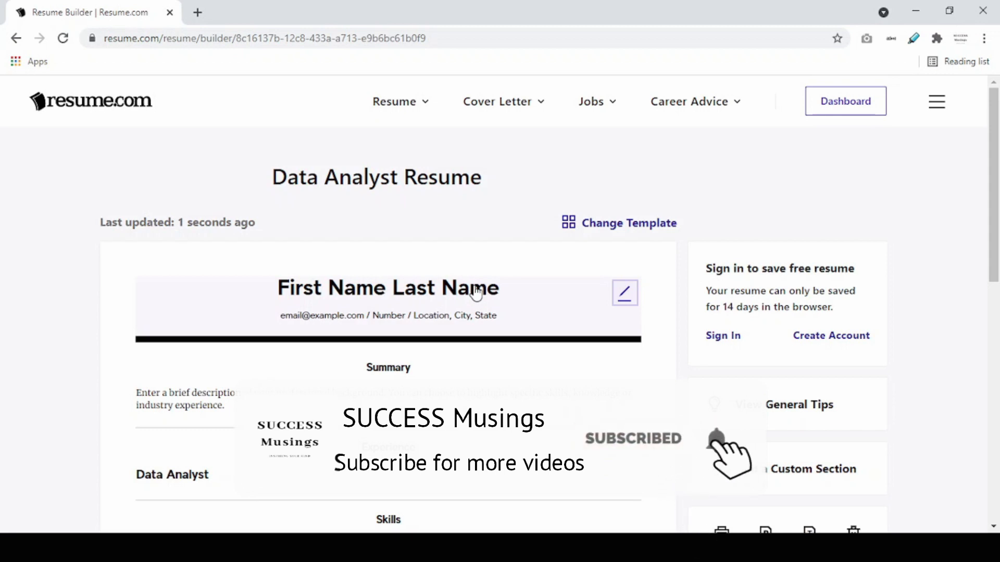
{"action": "scroll", "coordinate": [475, 291], "scroll_direction": "down", "scroll_amount": 3}
{"action": "scroll", "coordinate": [474, 291], "scroll_direction": "down", "scroll_amount": 1}
{"action": "scroll", "coordinate": [475, 291], "scroll_direction": "down", "scroll_amount": 1}
{"action": "scroll", "coordinate": [475, 291], "scroll_direction": "up", "scroll_amount": 5}
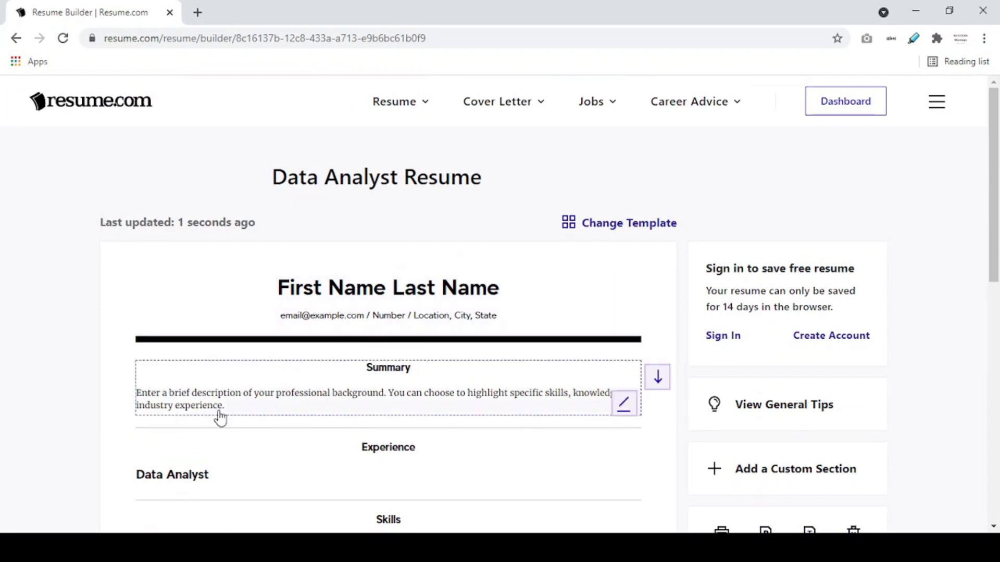
{"action": "scroll", "coordinate": [387, 387], "scroll_direction": "down", "scroll_amount": 3}
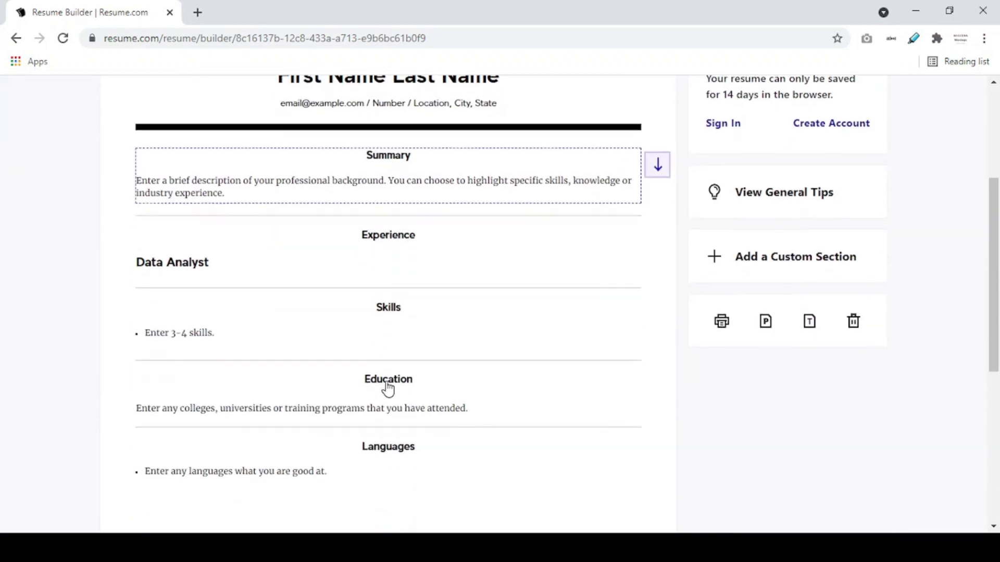
{"action": "scroll", "coordinate": [387, 387], "scroll_direction": "down", "scroll_amount": 2}
{"action": "scroll", "coordinate": [386, 387], "scroll_direction": "up", "scroll_amount": 2}
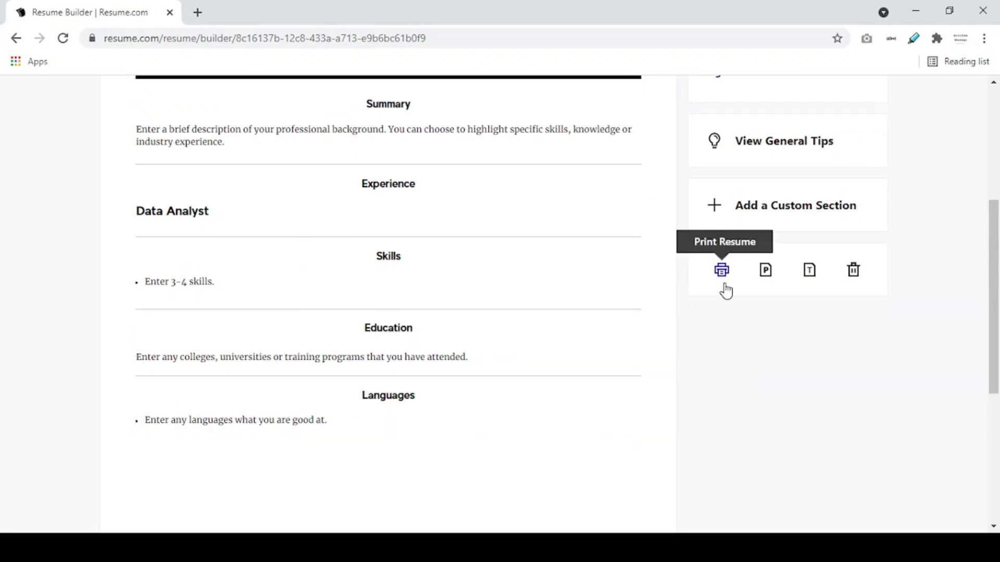
{"action": "scroll", "coordinate": [687, 211], "scroll_direction": "up", "scroll_amount": 2}
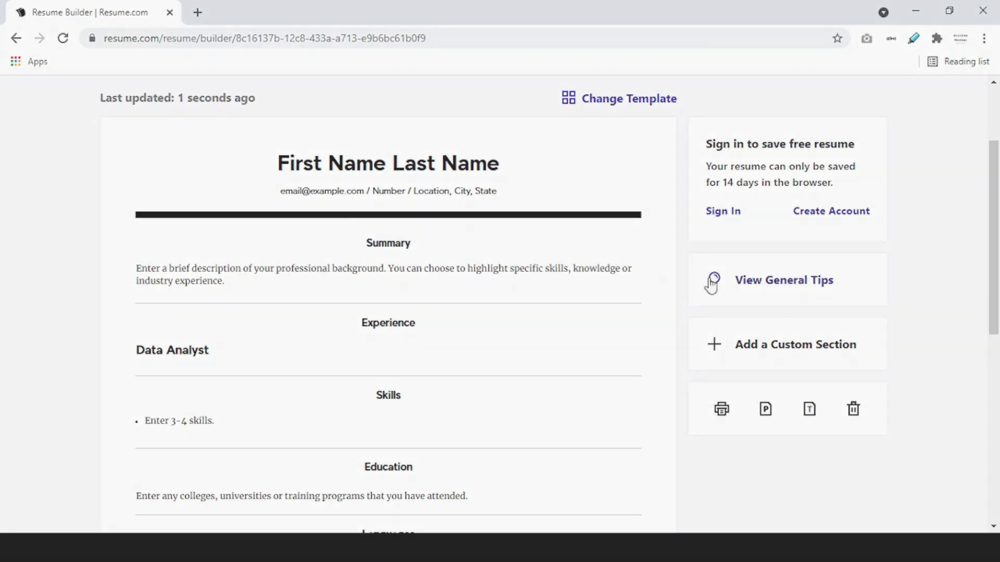
{"action": "left_click", "coordinate": [749, 291]}
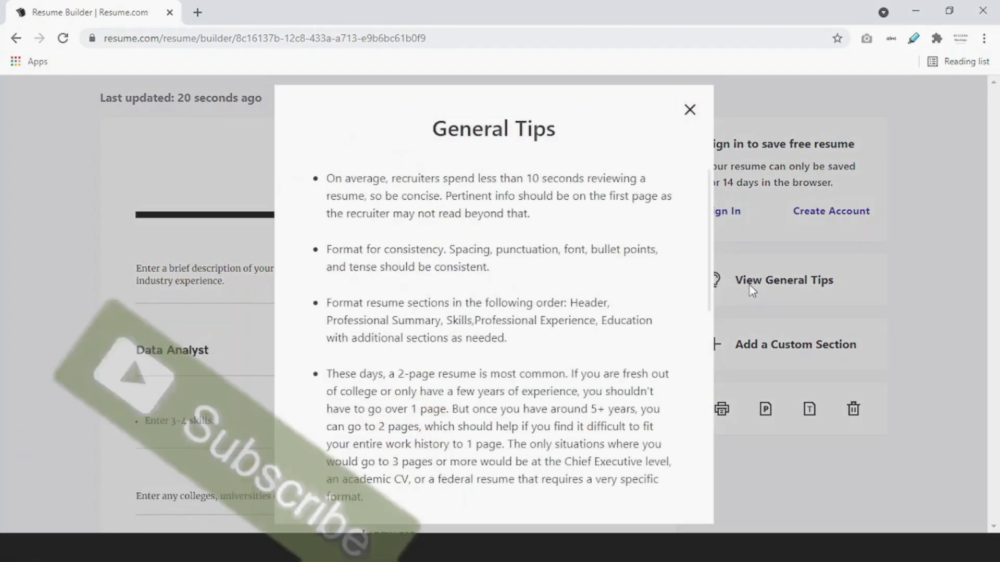
{"action": "scroll", "coordinate": [595, 286], "scroll_direction": "down", "scroll_amount": 4}
{"action": "scroll", "coordinate": [594, 287], "scroll_direction": "down", "scroll_amount": 1}
{"action": "scroll", "coordinate": [594, 287], "scroll_direction": "down", "scroll_amount": 2}
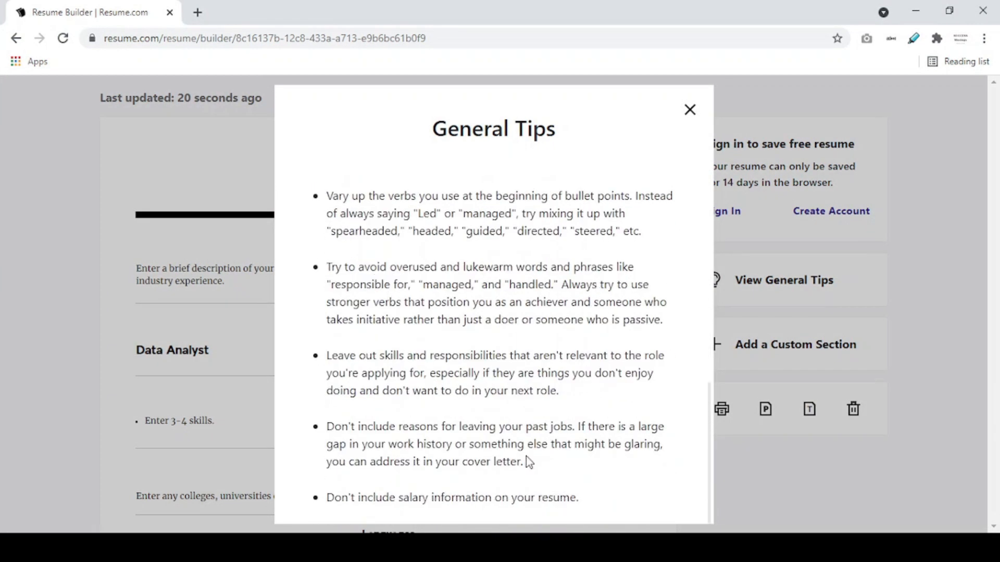
{"action": "left_click", "coordinate": [691, 110]}
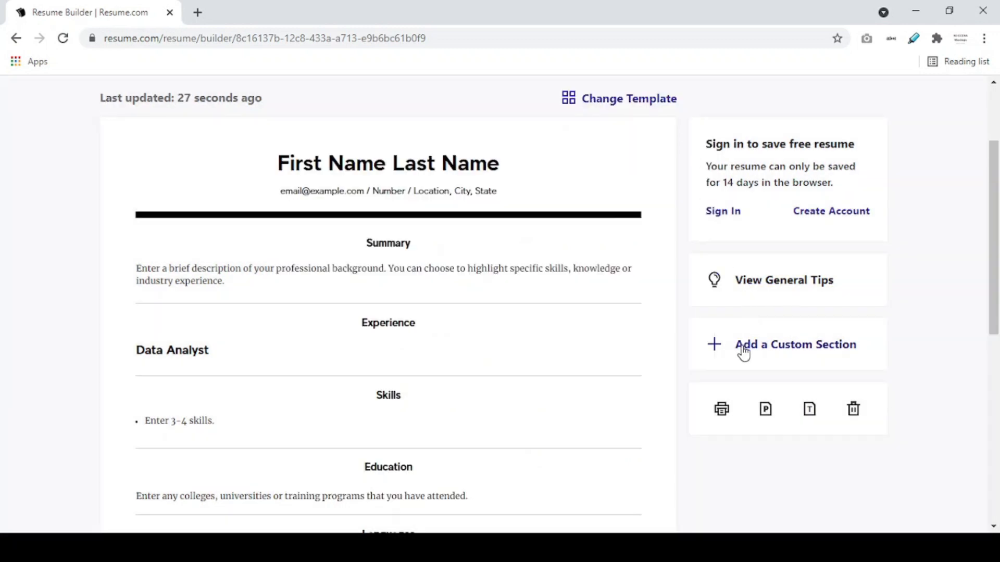
Add a custom 'Additional Skills' section to the resume without a description.
{"action": "left_click", "coordinate": [742, 353]}
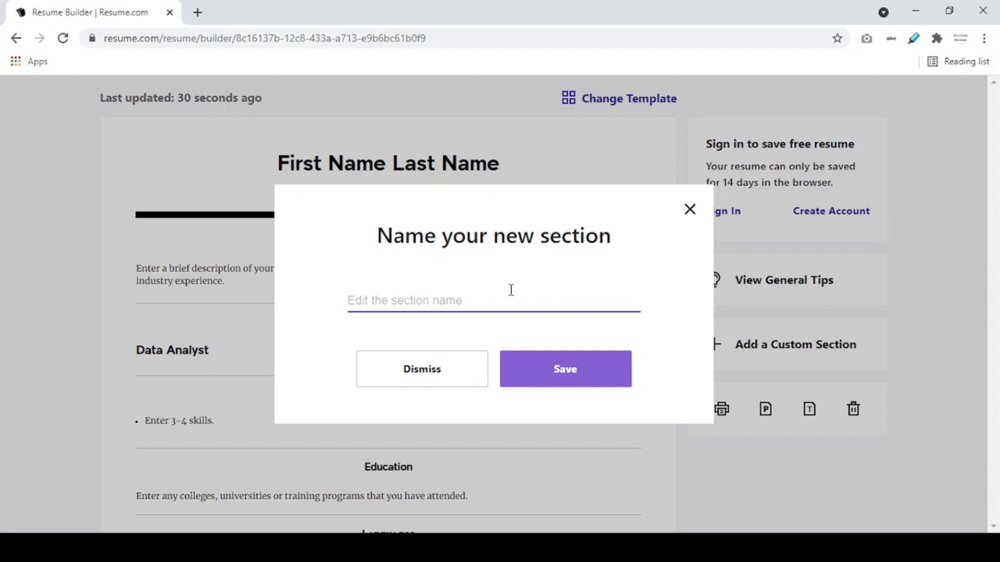
{"action": "type", "text": "Additional Skills"}
{"action": "left_click", "coordinate": [536, 360]}
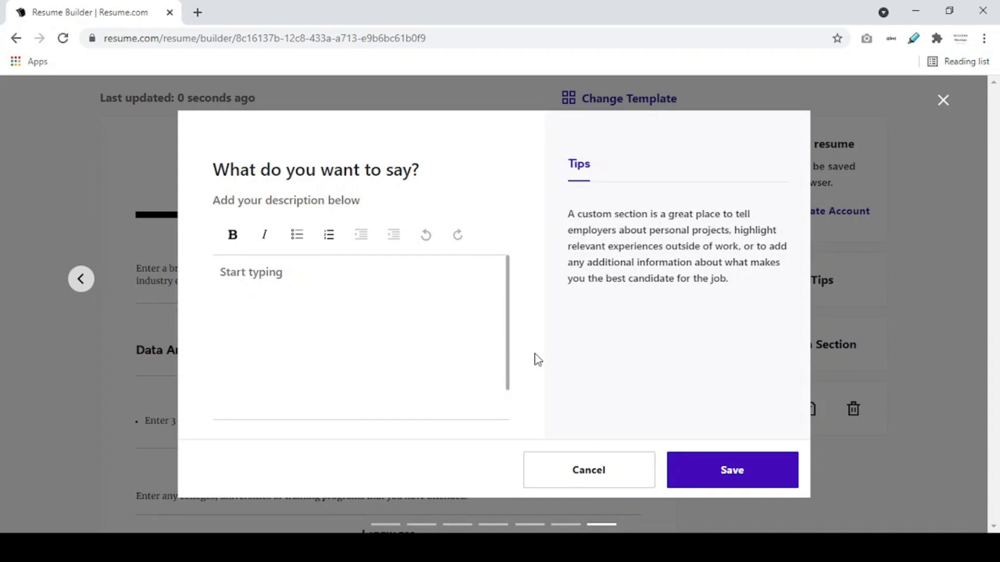
{"action": "left_click", "coordinate": [724, 471]}
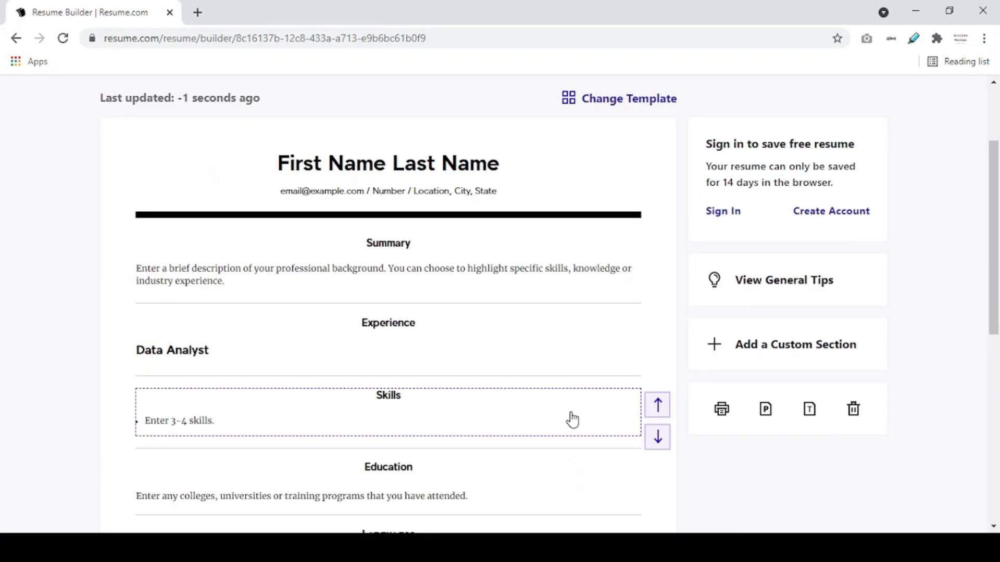
{"action": "scroll", "coordinate": [562, 421], "scroll_direction": "down", "scroll_amount": 4}
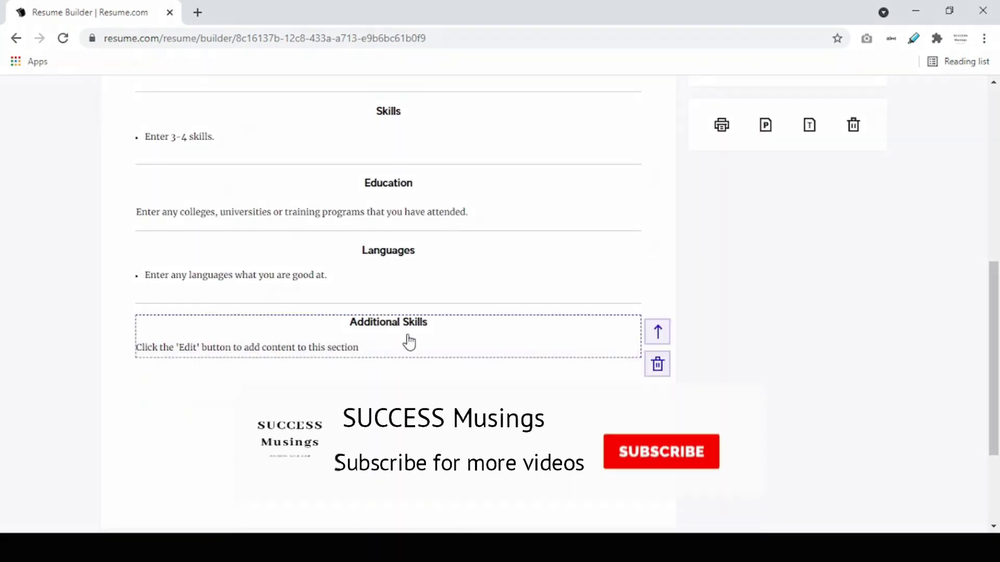
{"action": "scroll", "coordinate": [827, 395], "scroll_direction": "up", "scroll_amount": 3}
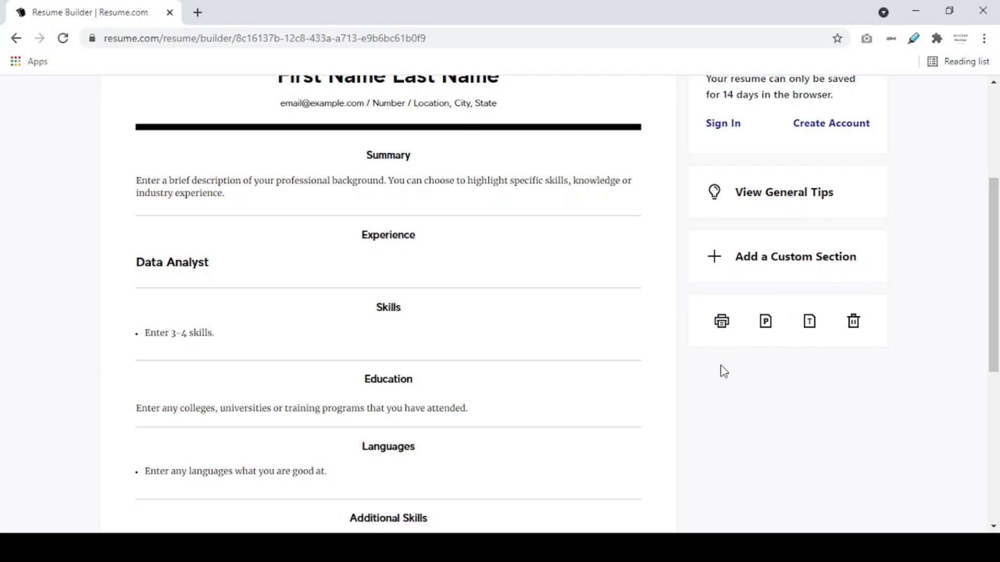
{"action": "scroll", "coordinate": [724, 371], "scroll_direction": "up", "scroll_amount": 3}
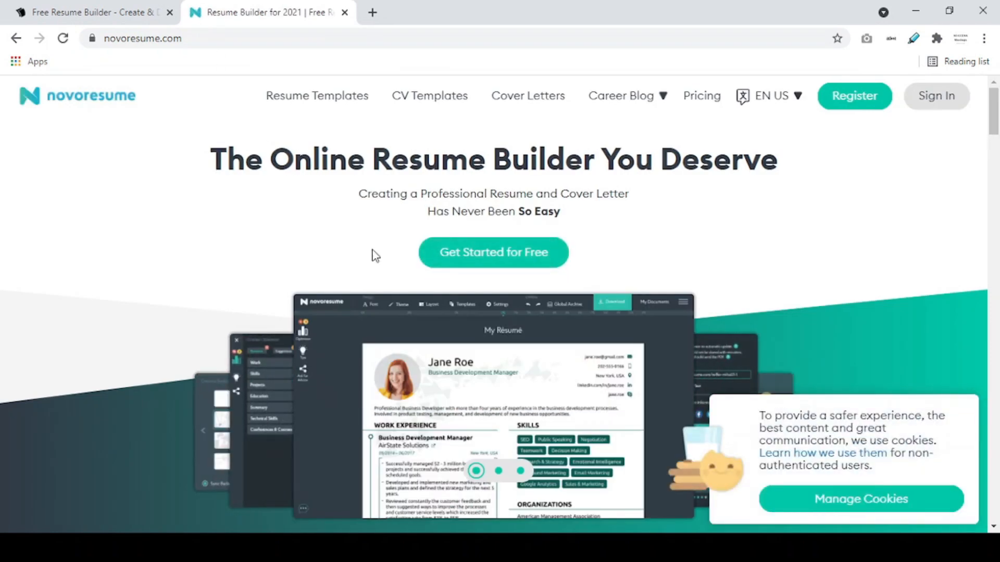
{"action": "scroll", "coordinate": [373, 255], "scroll_direction": "down", "scroll_amount": 2}
{"action": "scroll", "coordinate": [373, 256], "scroll_direction": "up", "scroll_amount": 1}
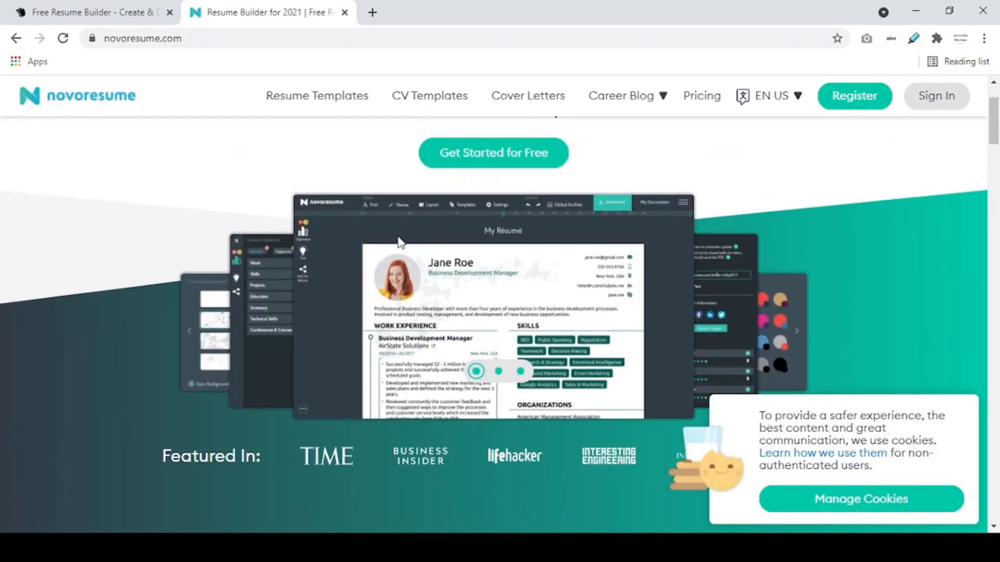
{"action": "scroll", "coordinate": [399, 242], "scroll_direction": "up", "scroll_amount": 1}
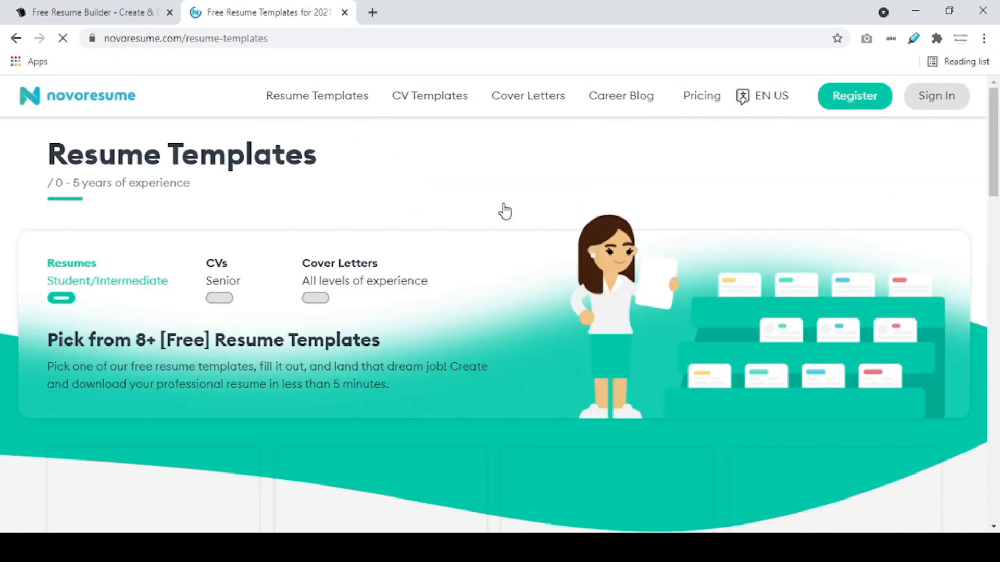
{"action": "scroll", "coordinate": [398, 262], "scroll_direction": "down", "scroll_amount": 2}
{"action": "scroll", "coordinate": [399, 265], "scroll_direction": "up", "scroll_amount": 1}
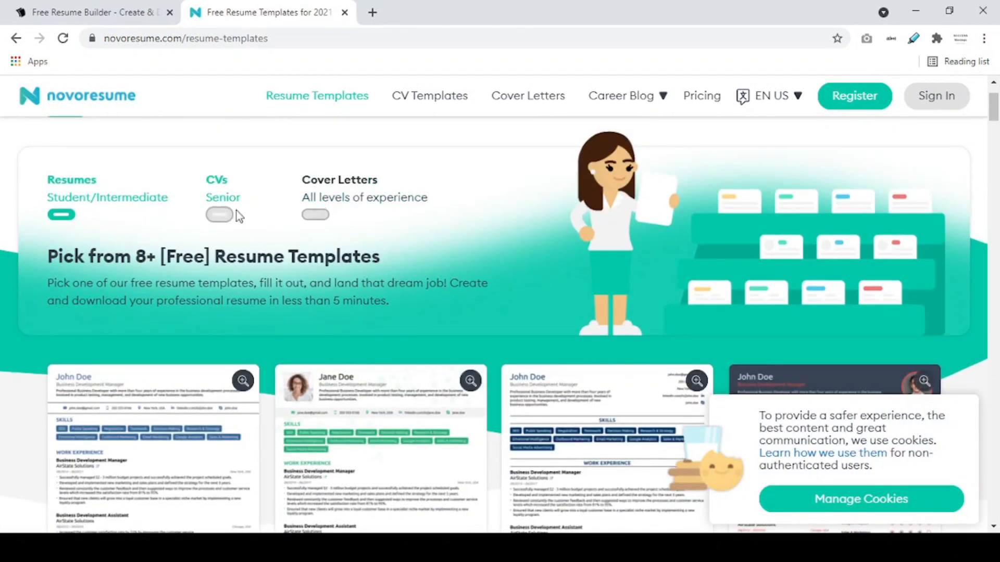
{"action": "scroll", "coordinate": [406, 262], "scroll_direction": "down", "scroll_amount": 2}
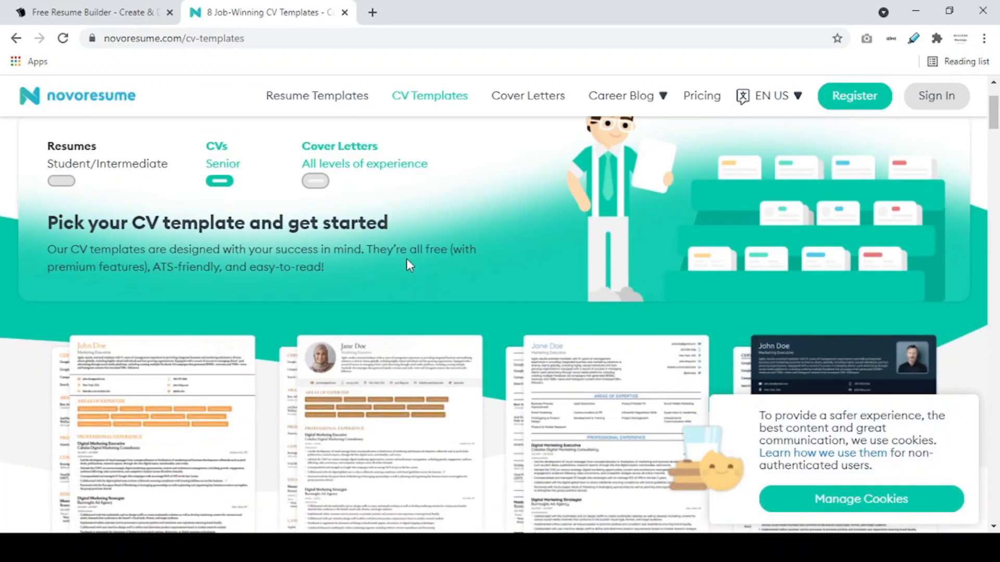
{"action": "scroll", "coordinate": [406, 261], "scroll_direction": "down", "scroll_amount": 2}
{"action": "scroll", "coordinate": [408, 266], "scroll_direction": "down", "scroll_amount": 1}
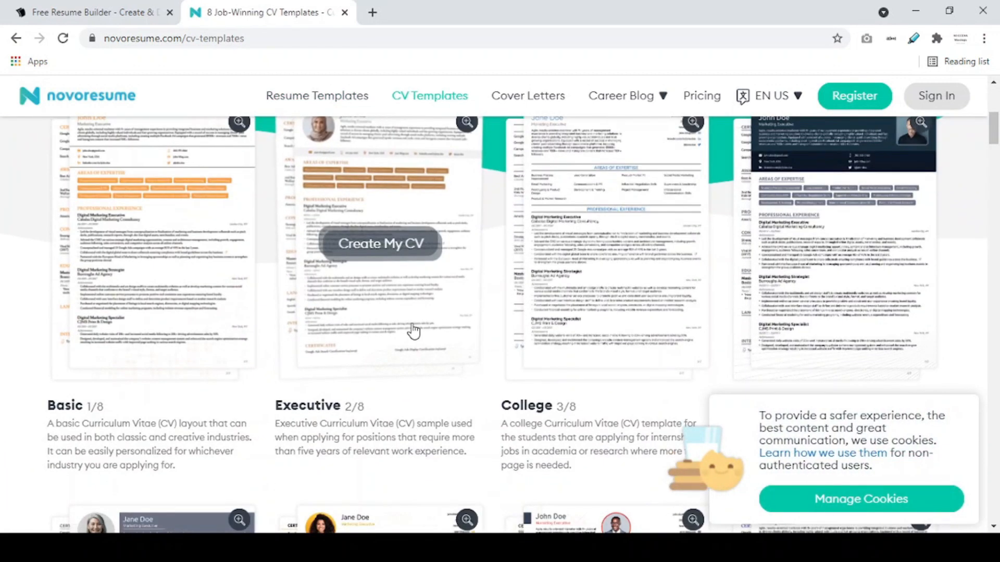
{"action": "scroll", "coordinate": [410, 312], "scroll_direction": "up", "scroll_amount": 1}
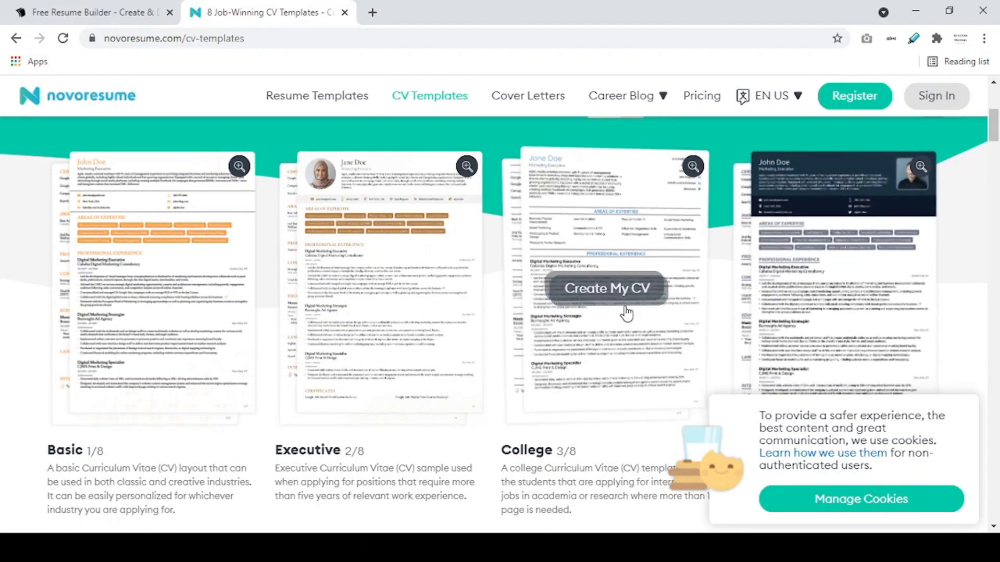
{"action": "scroll", "coordinate": [626, 313], "scroll_direction": "down", "scroll_amount": 2}
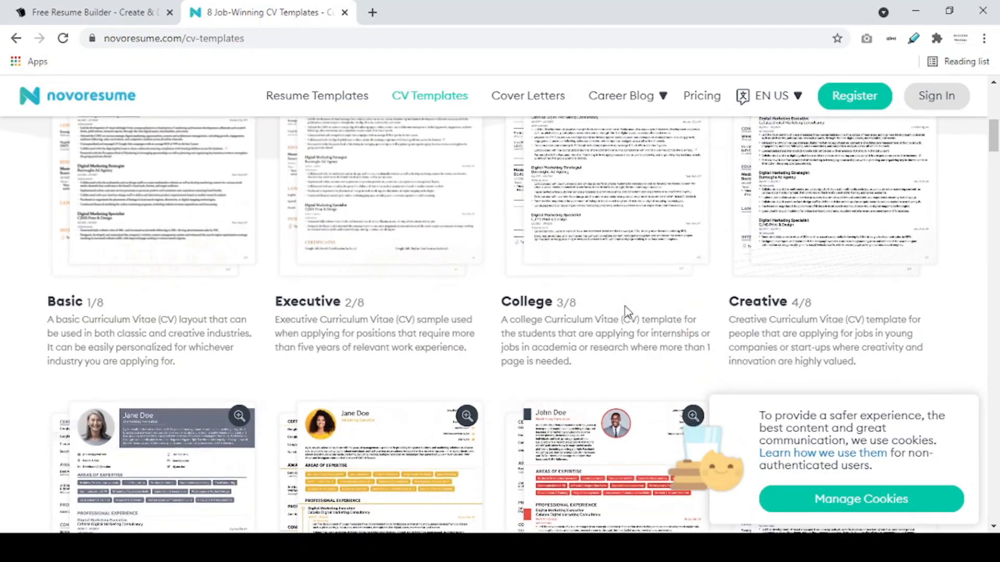
{"action": "scroll", "coordinate": [626, 313], "scroll_direction": "down", "scroll_amount": 3}
{"action": "scroll", "coordinate": [626, 312], "scroll_direction": "down", "scroll_amount": 2}
{"action": "scroll", "coordinate": [626, 313], "scroll_direction": "down", "scroll_amount": 1}
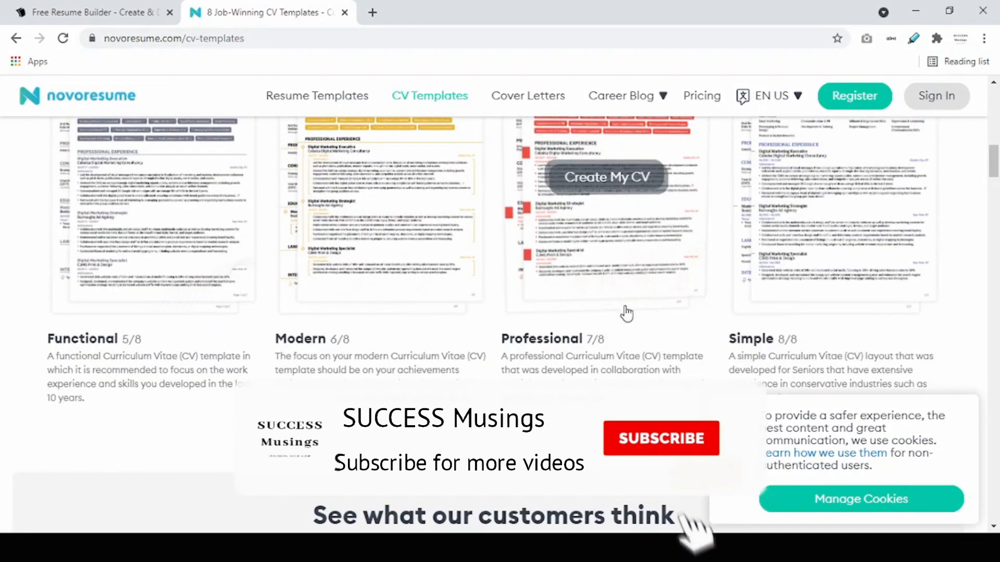
{"action": "scroll", "coordinate": [626, 313], "scroll_direction": "down", "scroll_amount": 1}
{"action": "scroll", "coordinate": [625, 313], "scroll_direction": "up", "scroll_amount": 2}
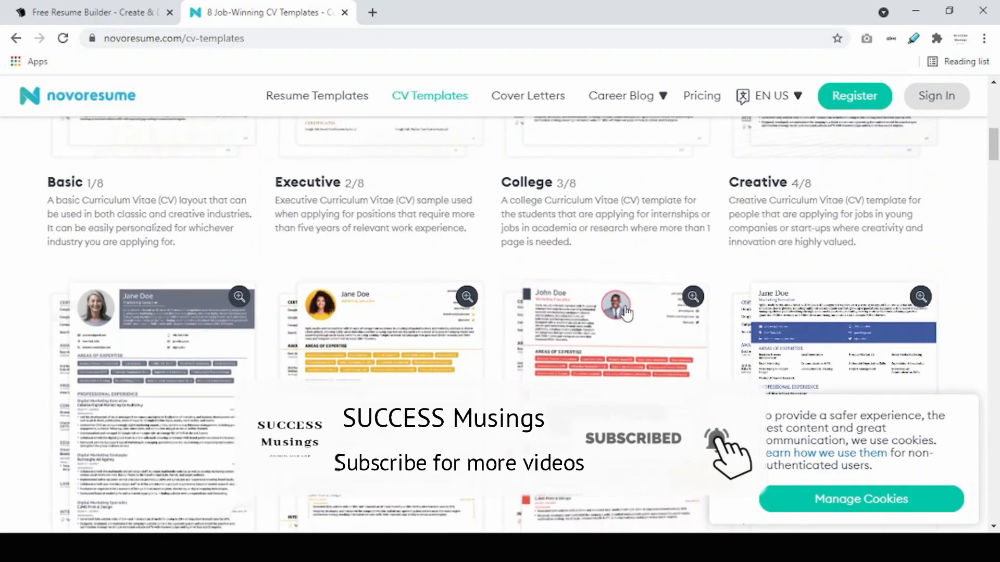
{"action": "scroll", "coordinate": [625, 313], "scroll_direction": "up", "scroll_amount": 1}
{"action": "scroll", "coordinate": [624, 312], "scroll_direction": "down", "scroll_amount": 2}
{"action": "scroll", "coordinate": [625, 313], "scroll_direction": "down", "scroll_amount": 1}
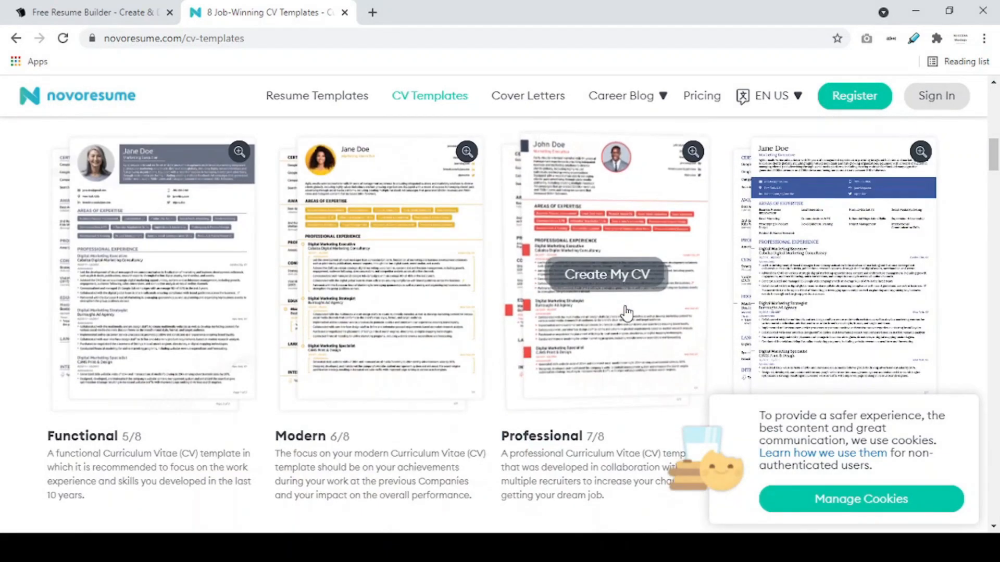
{"action": "scroll", "coordinate": [656, 304], "scroll_direction": "down", "scroll_amount": 3}
{"action": "scroll", "coordinate": [703, 250], "scroll_direction": "down", "scroll_amount": 1}
{"action": "scroll", "coordinate": [719, 223], "scroll_direction": "up", "scroll_amount": 4}
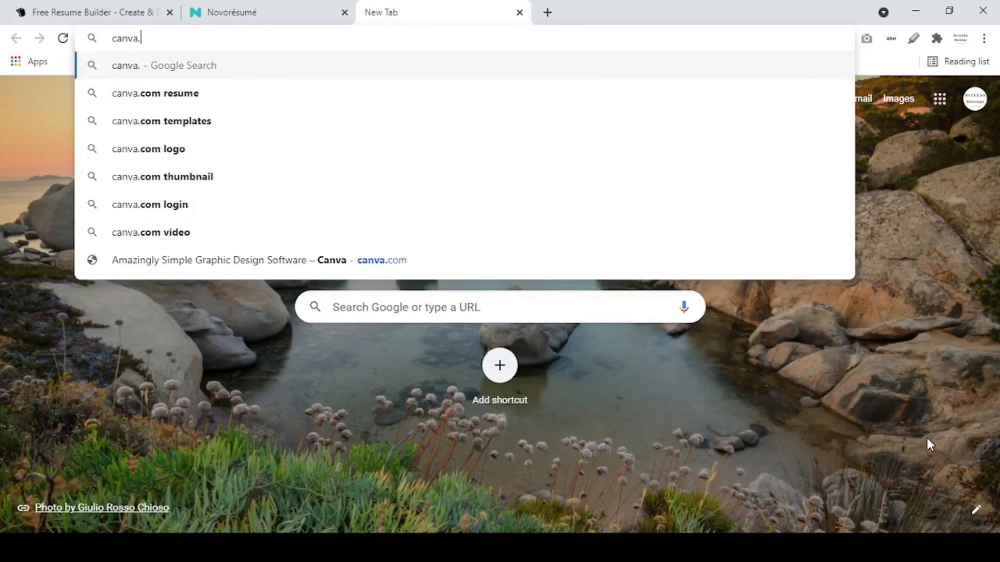
{"action": "type", "text": "com"}
Load canva.com in a new tab and finish signing in to the account.
{"action": "key", "text": "Return"}
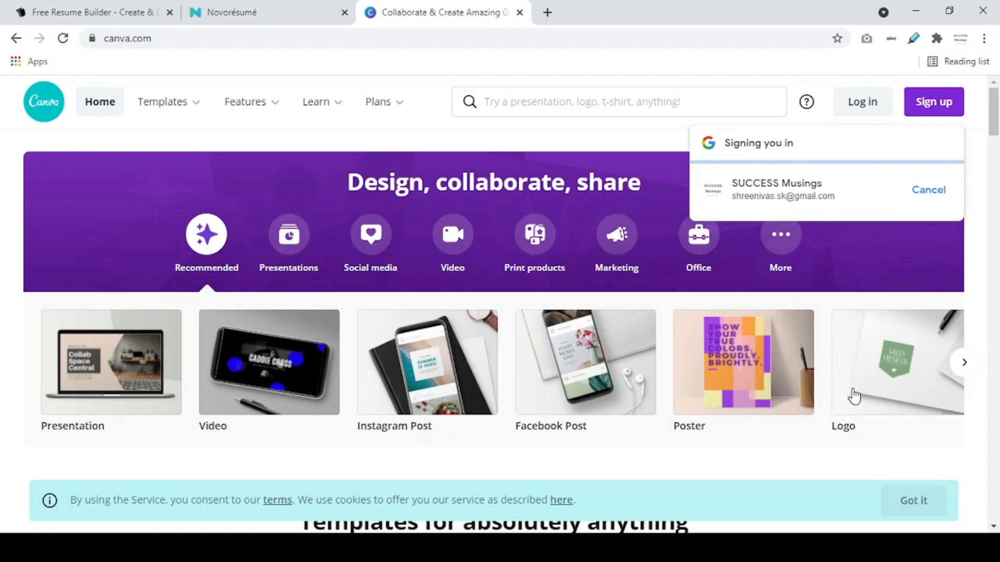
{"action": "left_click", "coordinate": [961, 364]}
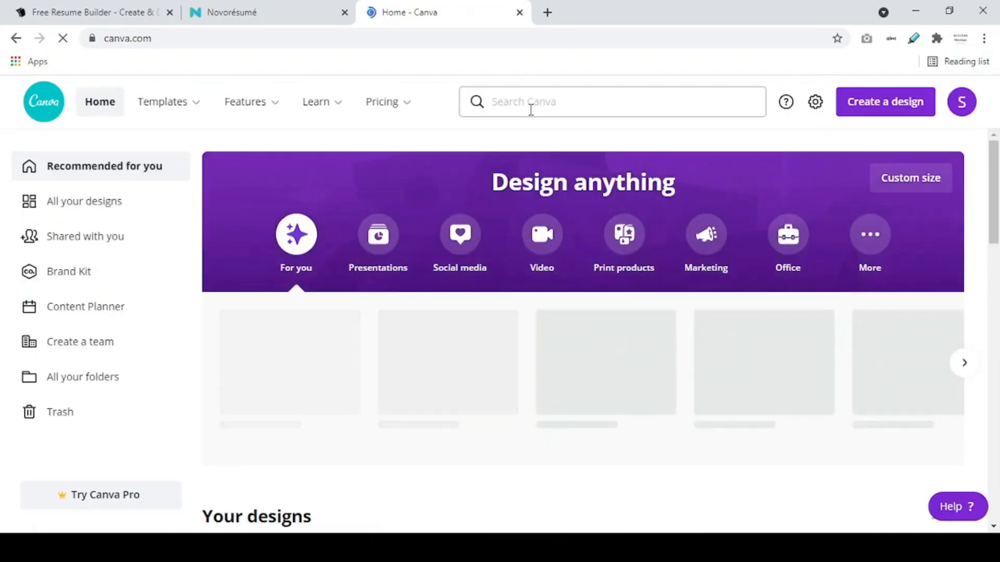
Search Canva for 'resume' templates and browse the results.
{"action": "left_click", "coordinate": [529, 108]}
{"action": "type", "text": "res"}
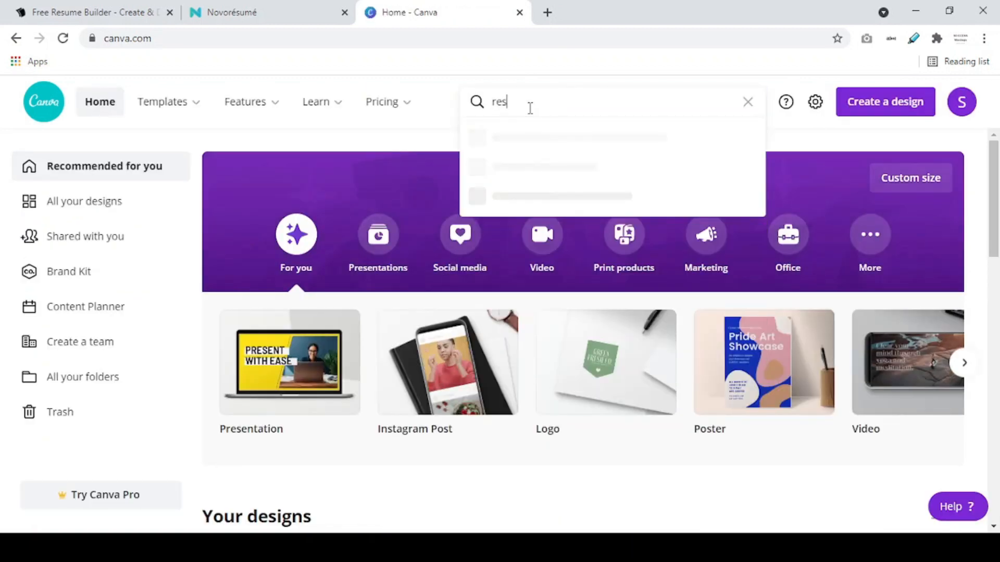
{"action": "type", "text": "ume"}
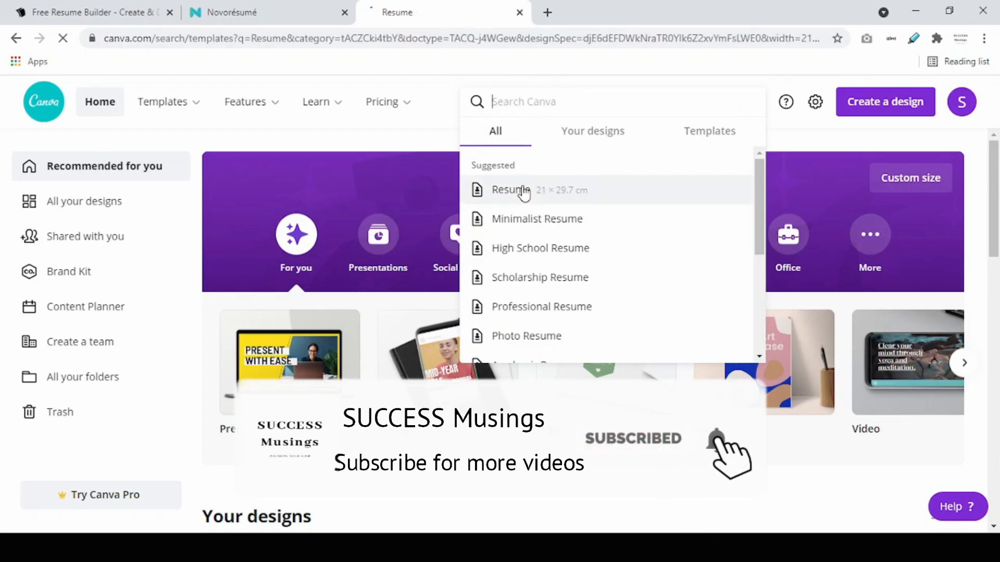
{"action": "scroll", "coordinate": [523, 192], "scroll_direction": "down", "scroll_amount": 1}
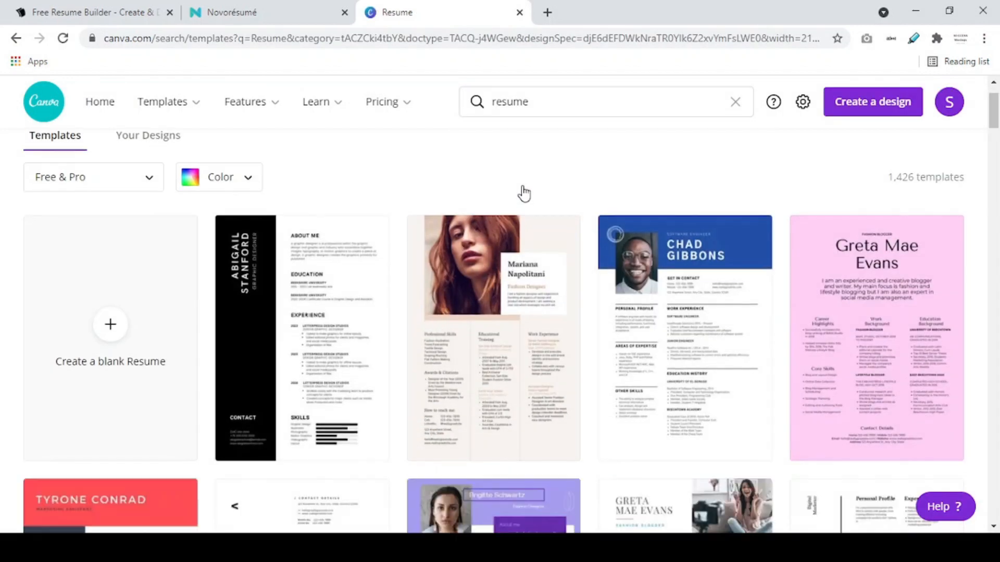
{"action": "scroll", "coordinate": [523, 193], "scroll_direction": "down", "scroll_amount": 1}
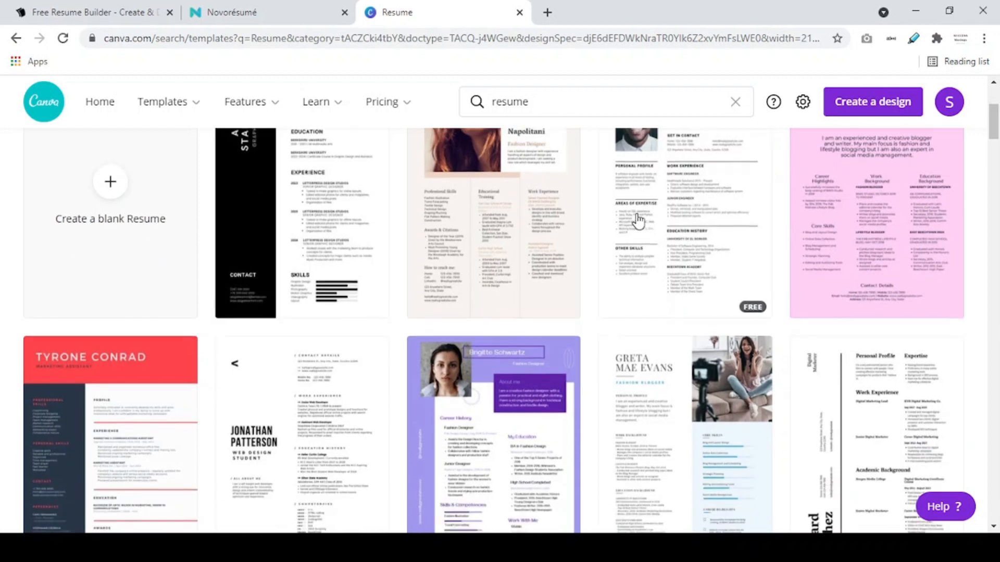
{"action": "scroll", "coordinate": [637, 222], "scroll_direction": "down", "scroll_amount": 2}
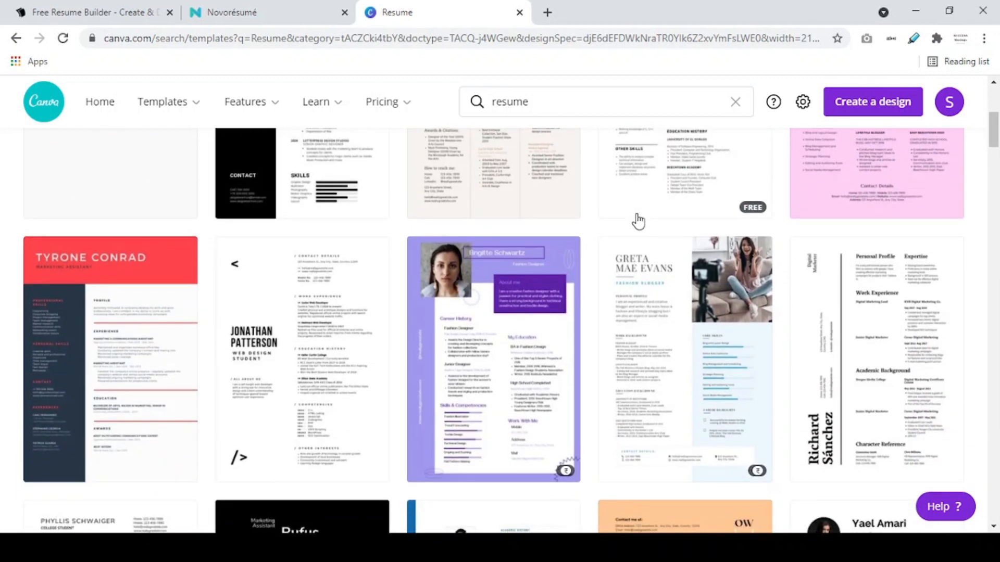
{"action": "scroll", "coordinate": [638, 222], "scroll_direction": "down", "scroll_amount": 2}
{"action": "mouse_move", "coordinate": [684, 359]}
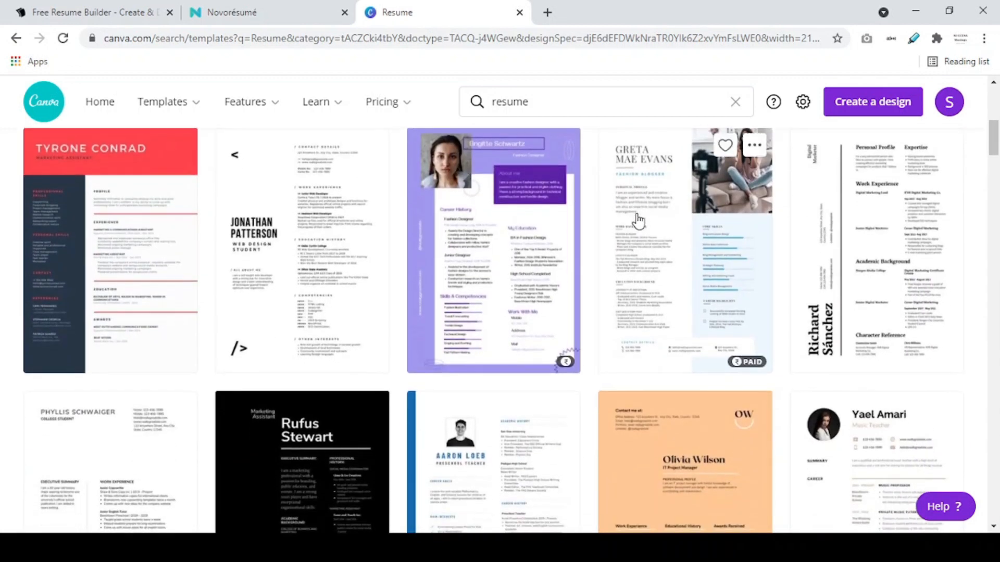
{"action": "scroll", "coordinate": [661, 248], "scroll_direction": "up", "scroll_amount": 1}
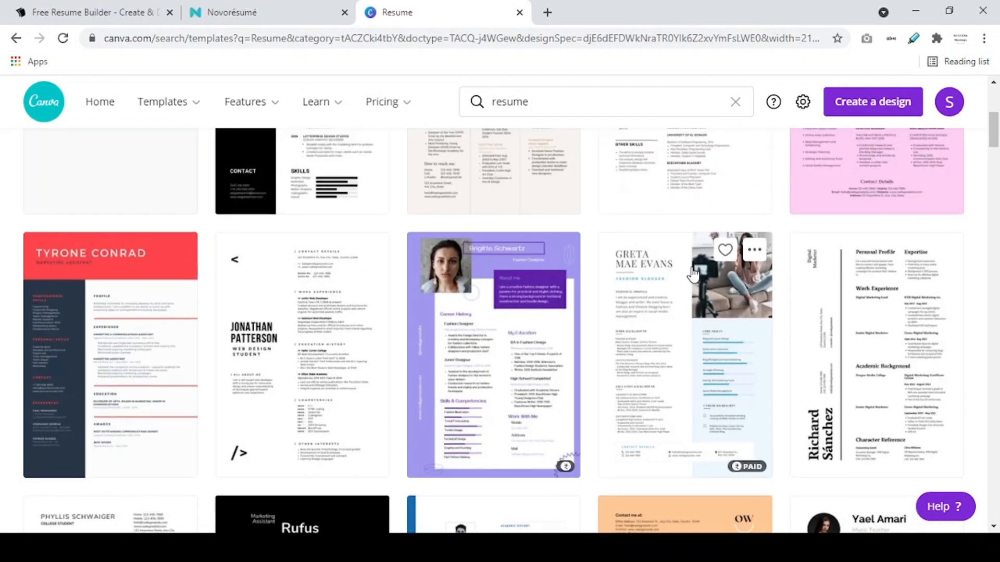
{"action": "scroll", "coordinate": [734, 175], "scroll_direction": "up", "scroll_amount": 1}
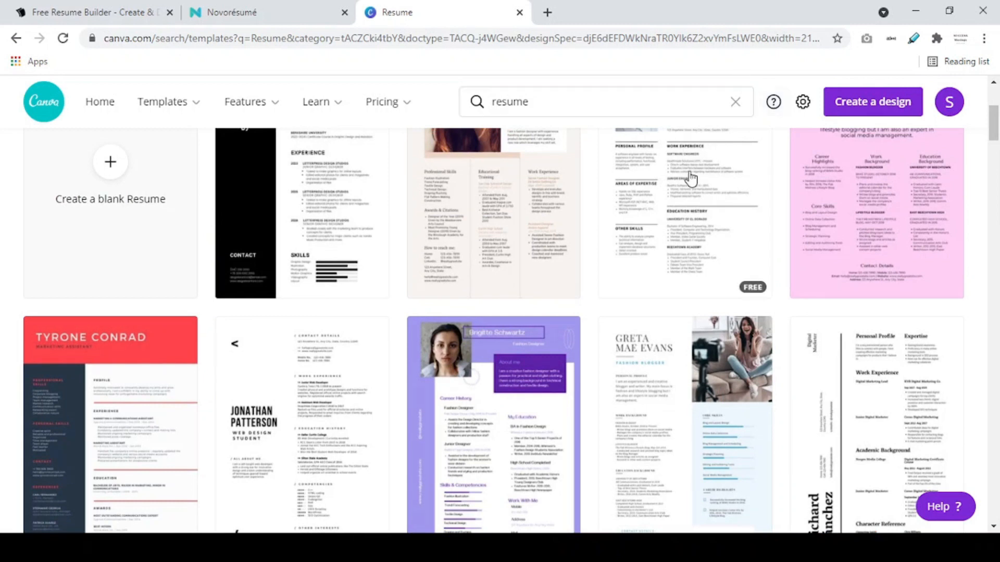
{"action": "scroll", "coordinate": [684, 188], "scroll_direction": "up", "scroll_amount": 1}
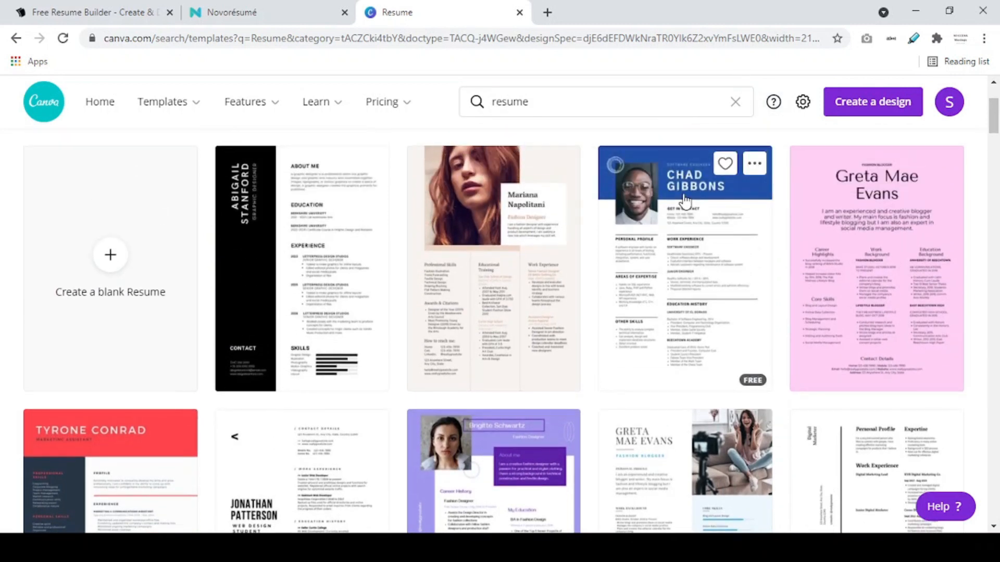